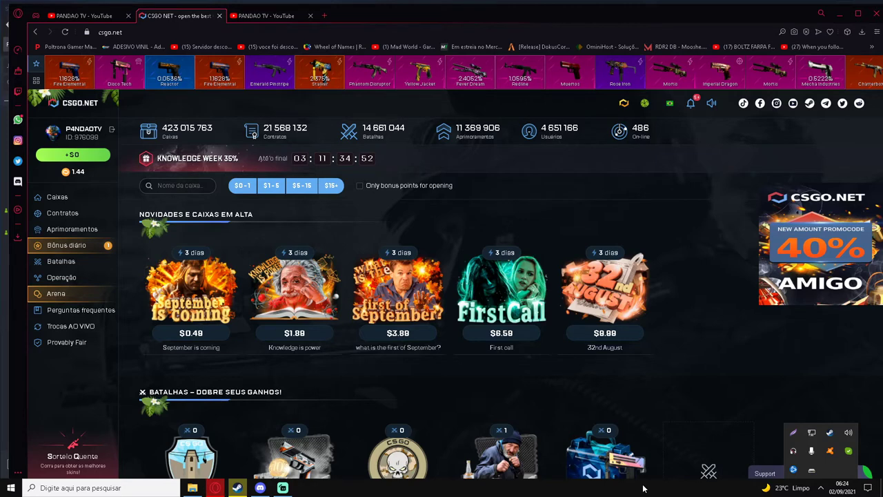
Switch to the PANDAO TV YouTube channel and look through its uploaded videos
left_click(266, 16)
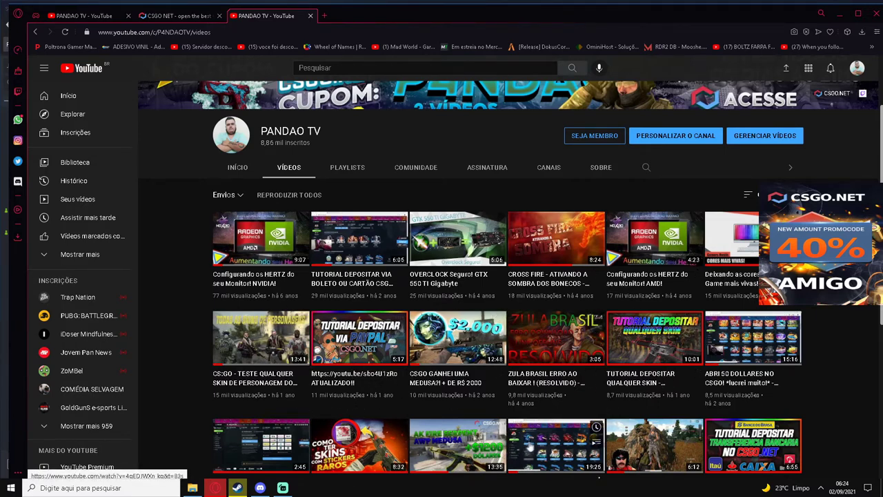
scroll(549, 427, "down", 2)
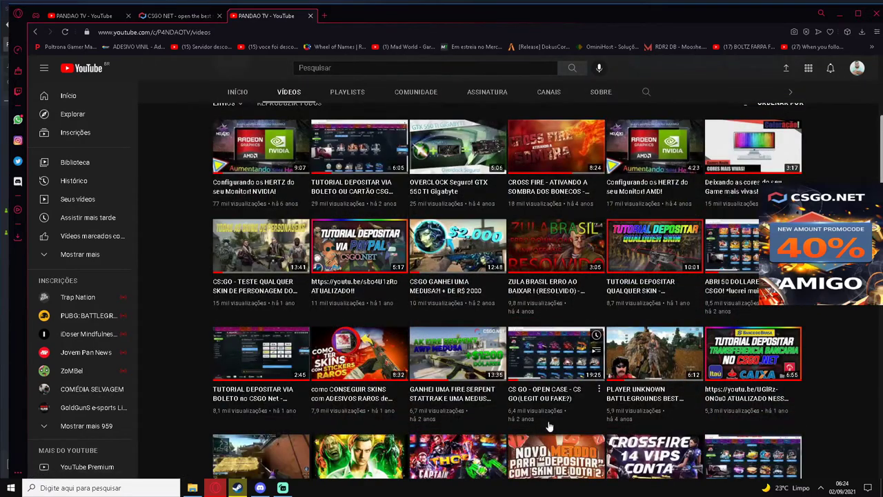
scroll(550, 428, "up", 4)
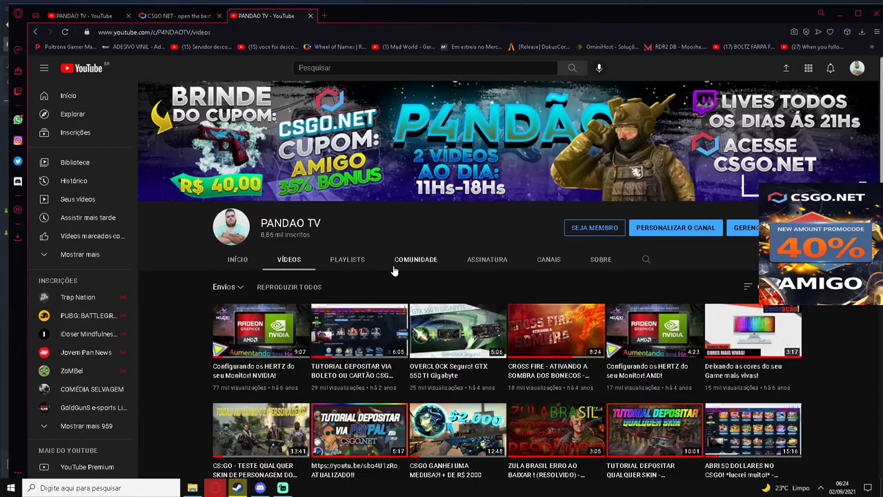
Show the Windows desktop and open the NVIDIA Control Panel from it
right_click(425, 490)
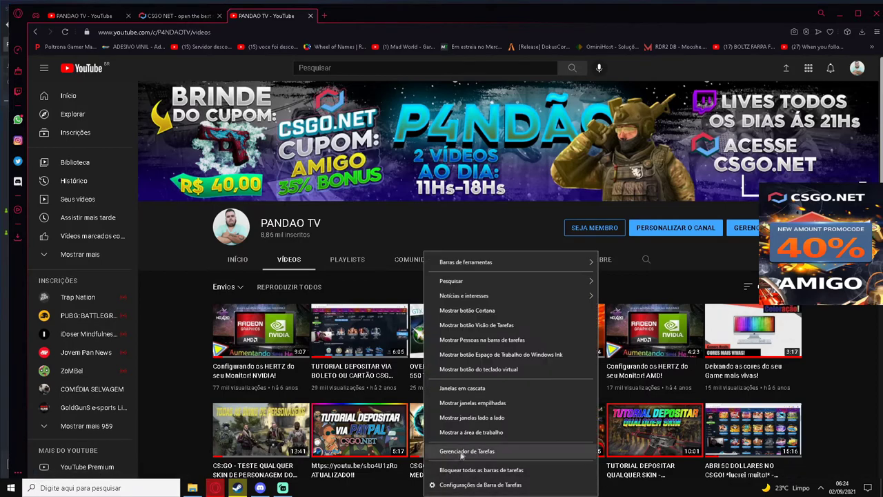
left_click(479, 433)
right_click(377, 204)
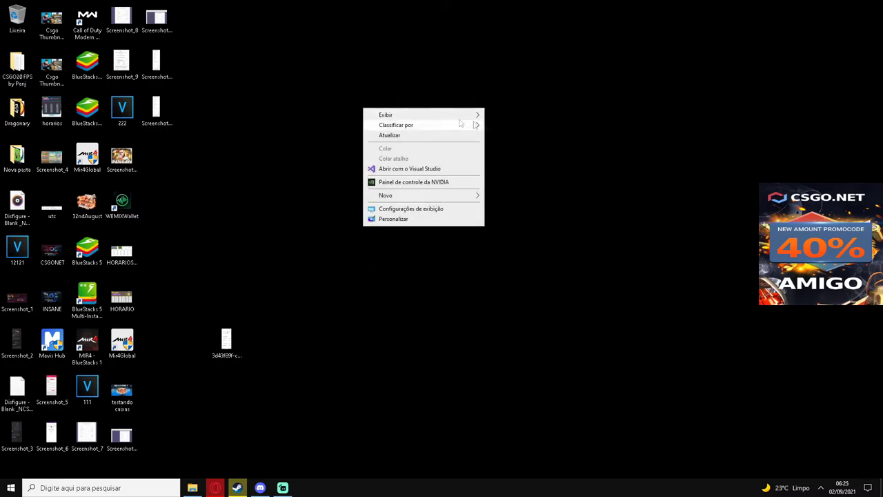
left_click(292, 452)
right_click(463, 170)
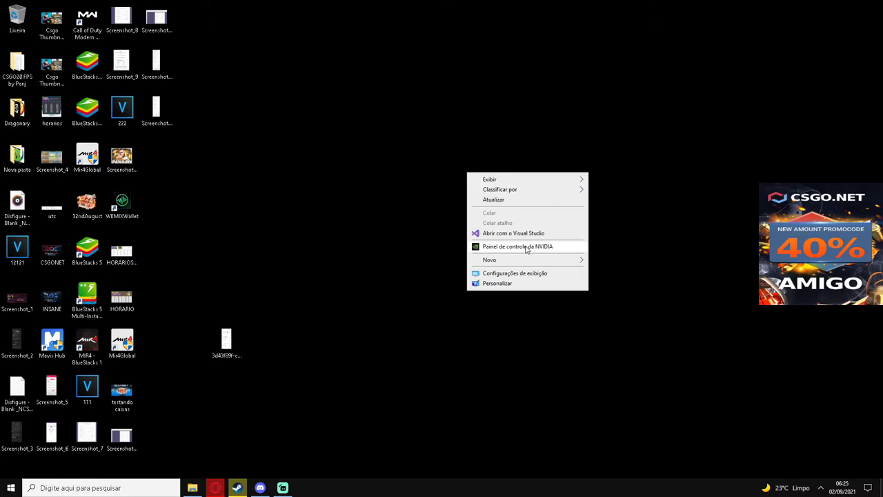
left_click(495, 246)
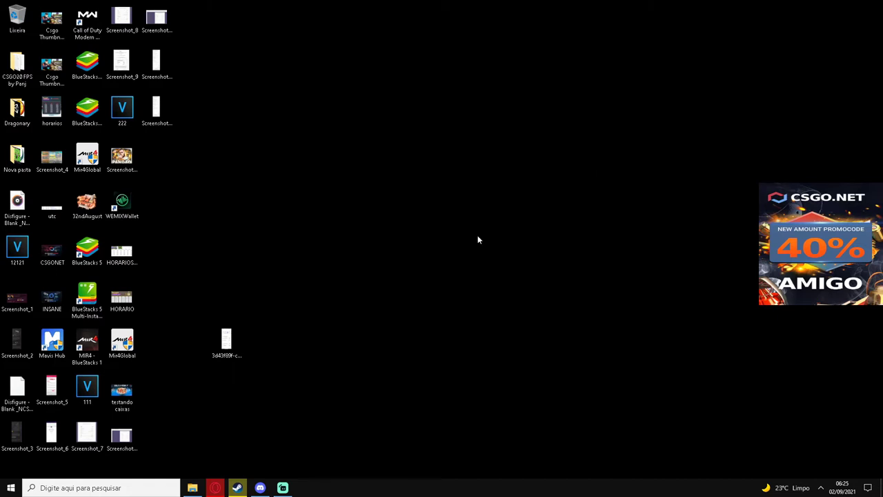
Search Windows for "nvdia" and open the NVIDIA Control Panel app from the results
left_click(129, 488)
type("nvdi")
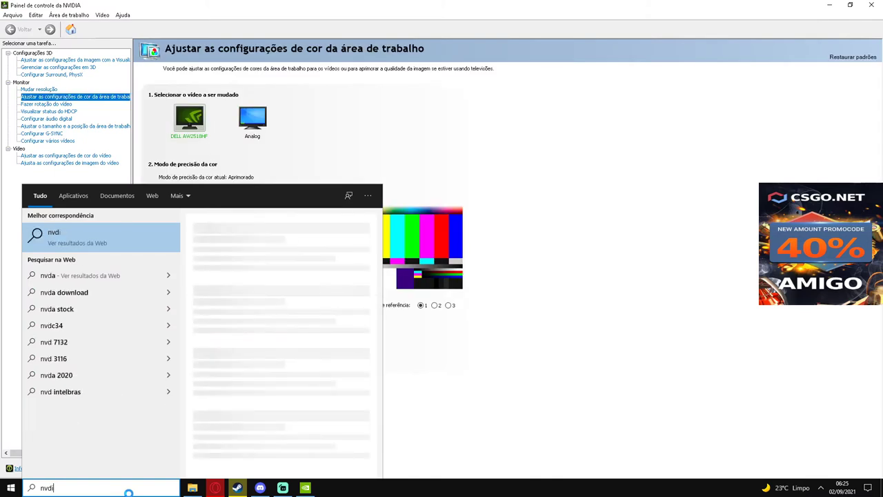
type("a")
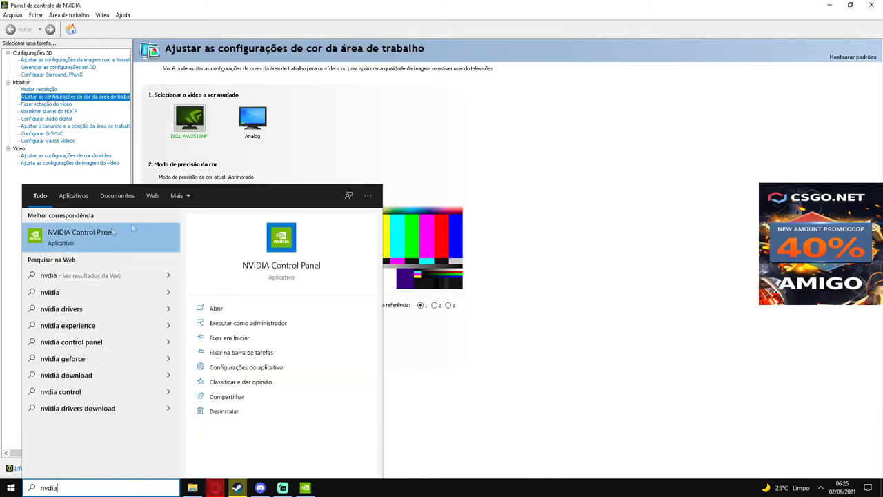
left_click(80, 235)
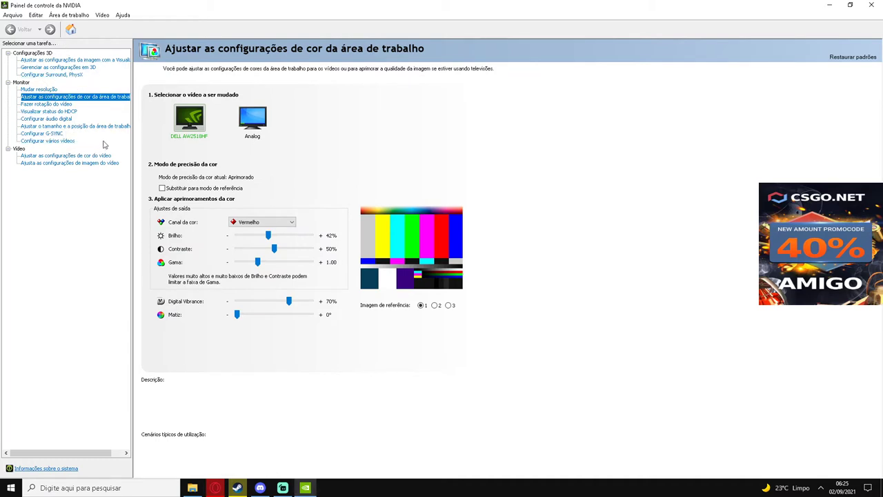
Open the Mudar resolução settings for the DELL AW2518HF and select the 240Hz refresh rate
left_click(41, 90)
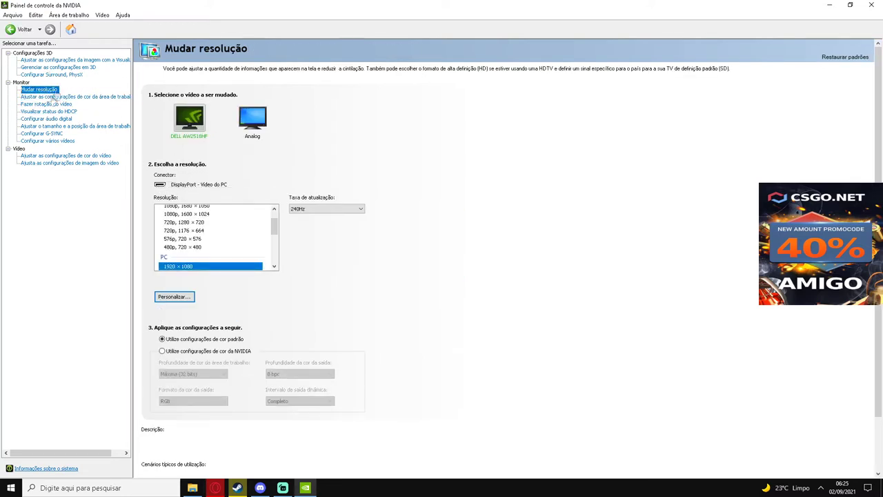
scroll(273, 239, "up", 2)
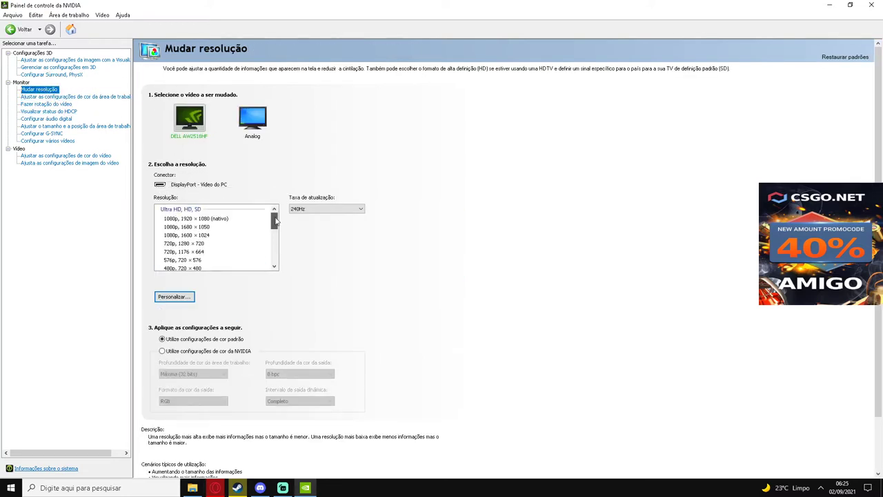
left_click(339, 212)
left_click(319, 257)
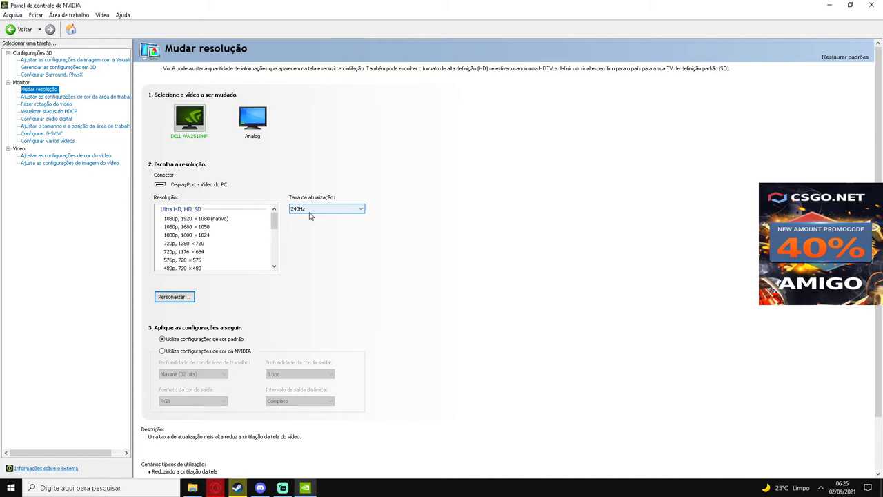
Show the desktop and open the advanced settings of the Windows display configuration
right_click(442, 488)
left_click(484, 451)
right_click(467, 272)
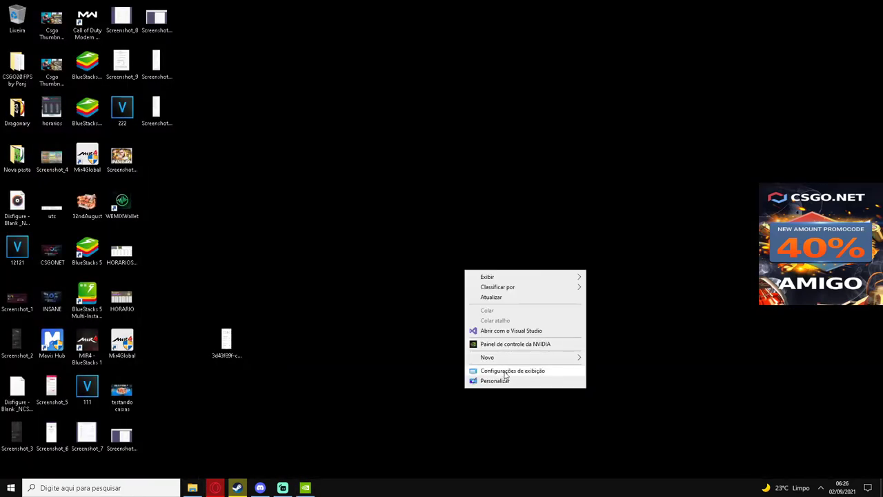
left_click(512, 372)
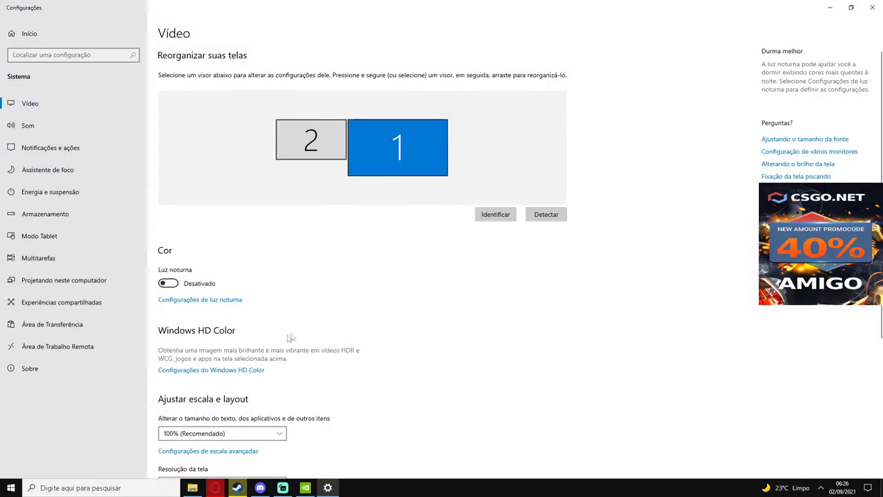
scroll(253, 355, "down", 3)
left_click(247, 419)
Open Monitor 1's display adapter properties, examine the refresh rates offered for the monitor, and close the dialog
left_click(121, 244)
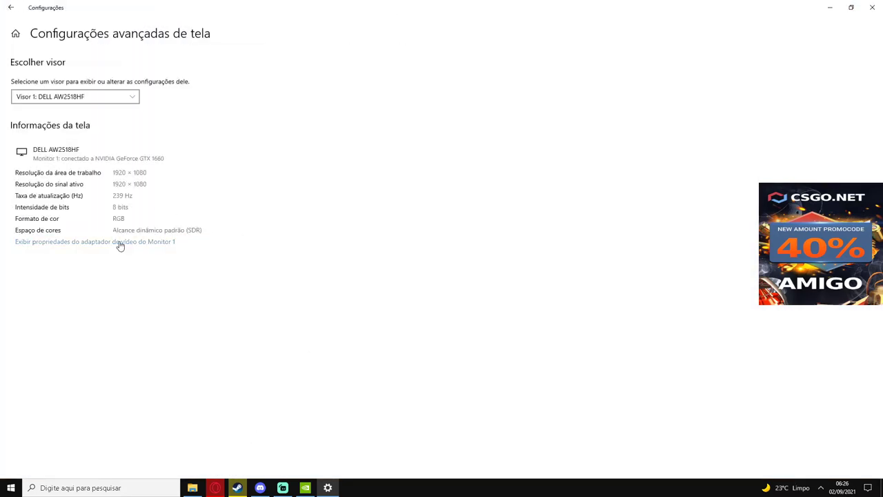
left_click(71, 47)
left_click(77, 119)
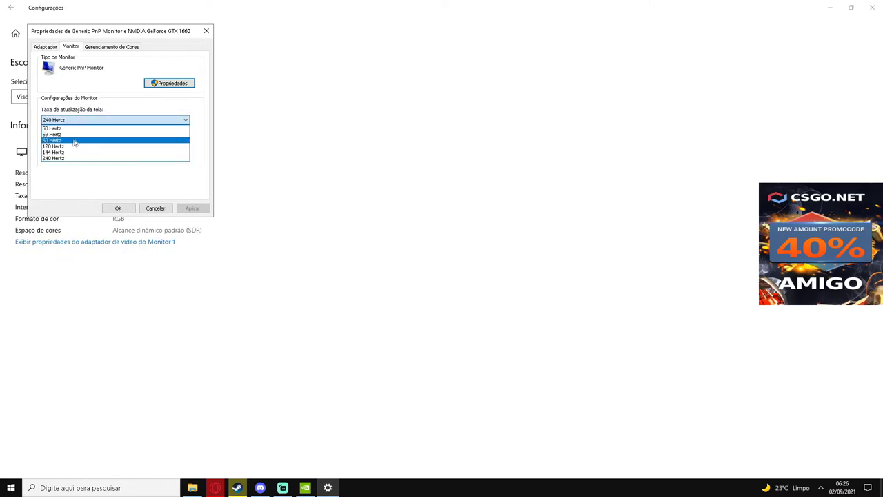
left_click(82, 123)
left_click(206, 31)
Check which displays can be chosen in the advanced display settings and close the Settings window
left_click(84, 97)
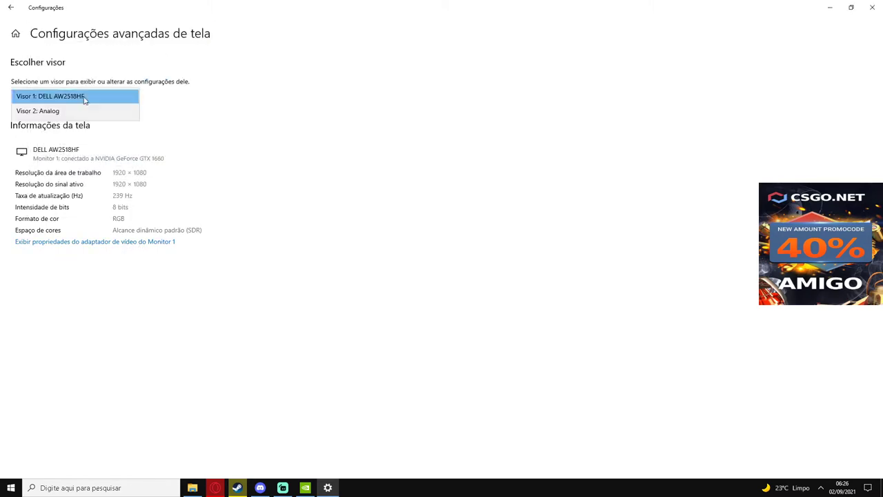
left_click(53, 42)
left_click(872, 7)
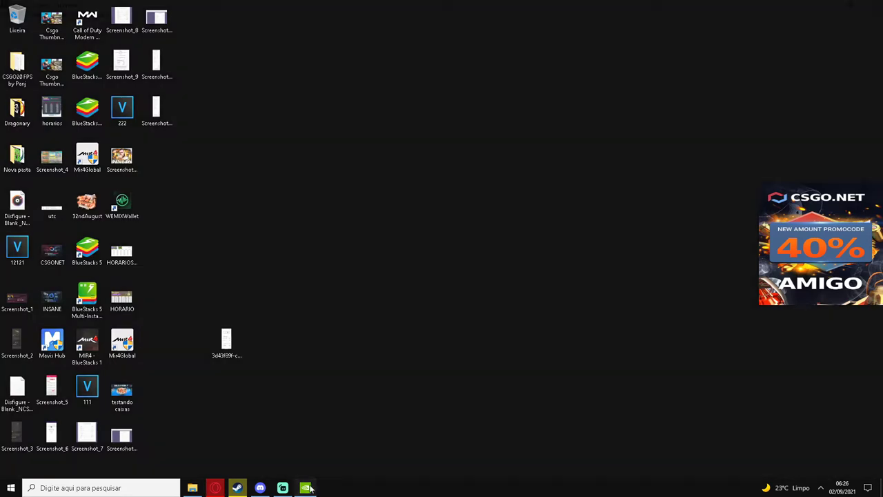
Return to the NVIDIA Control Panel, examine the custom resolutions of the DELL AW2518HF, and cancel the customization dialog
left_click(305, 488)
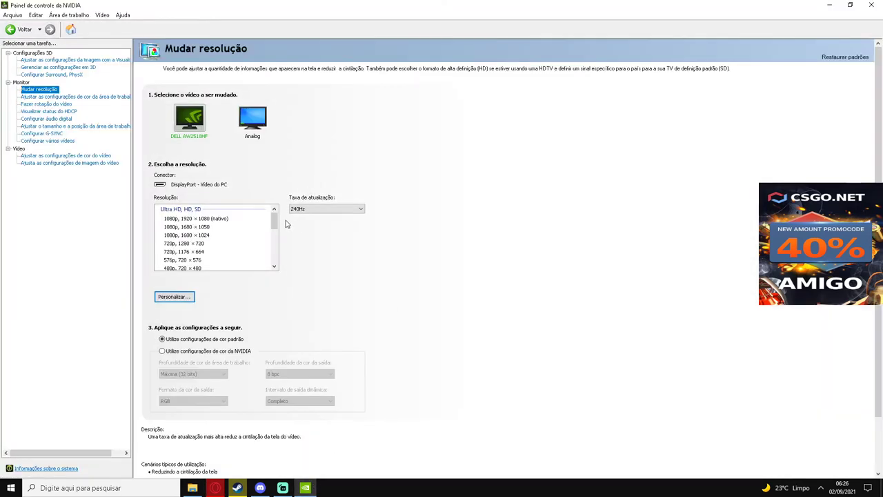
left_click(184, 303)
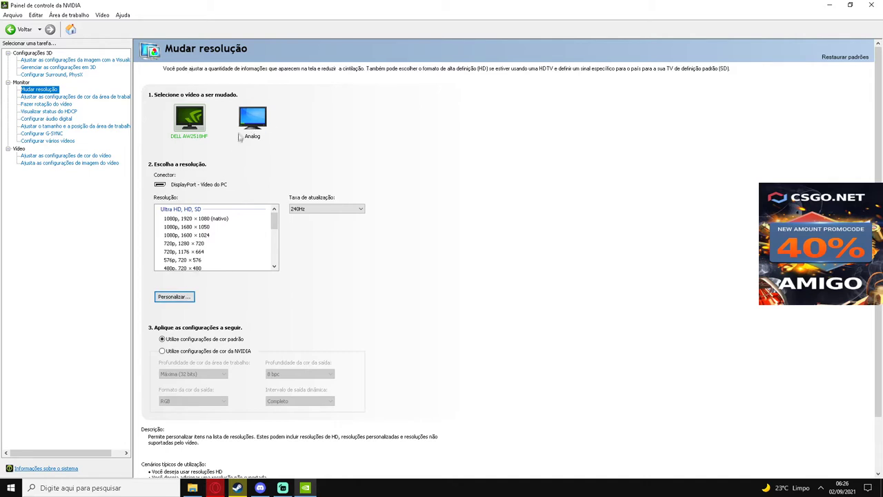
mouse_move(275, 220)
left_mouse_down()
mouse_move(280, 257)
mouse_move(277, 215)
left_mouse_up()
left_click(175, 297)
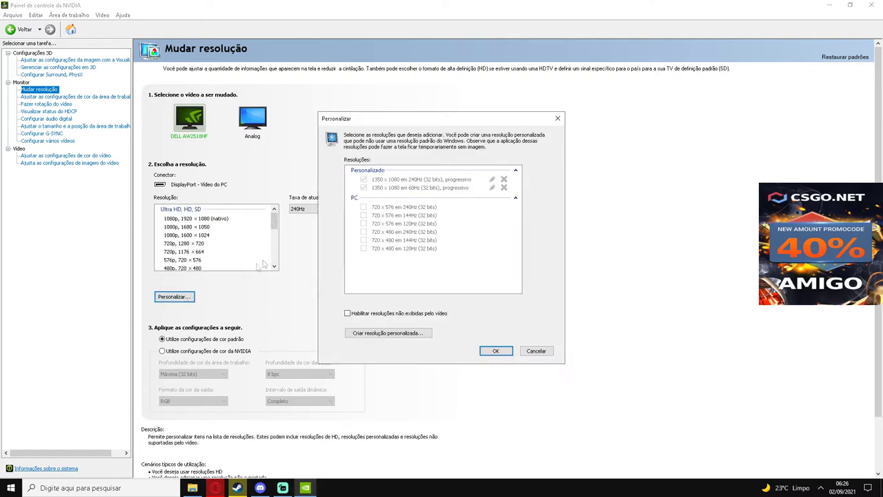
left_click(536, 351)
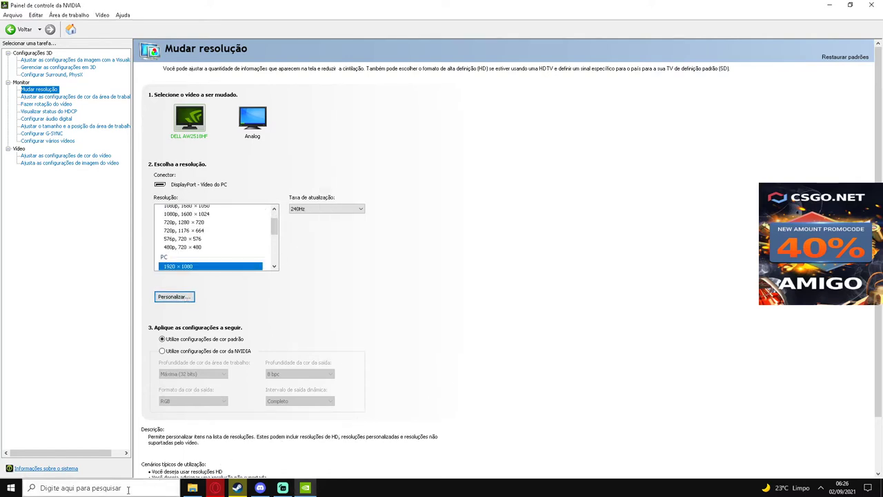
Switch to the Steam library and launch Counter-Strike: Global Offensive
left_click(131, 487)
type("cou")
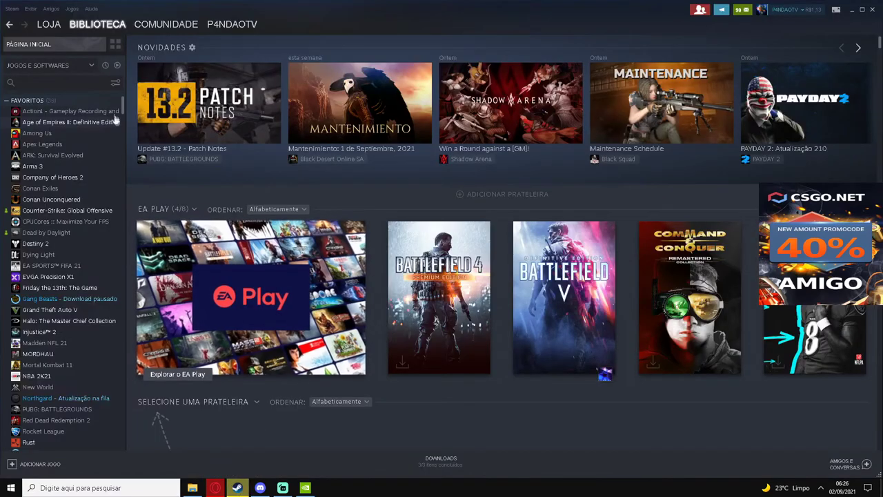
double_click(62, 210)
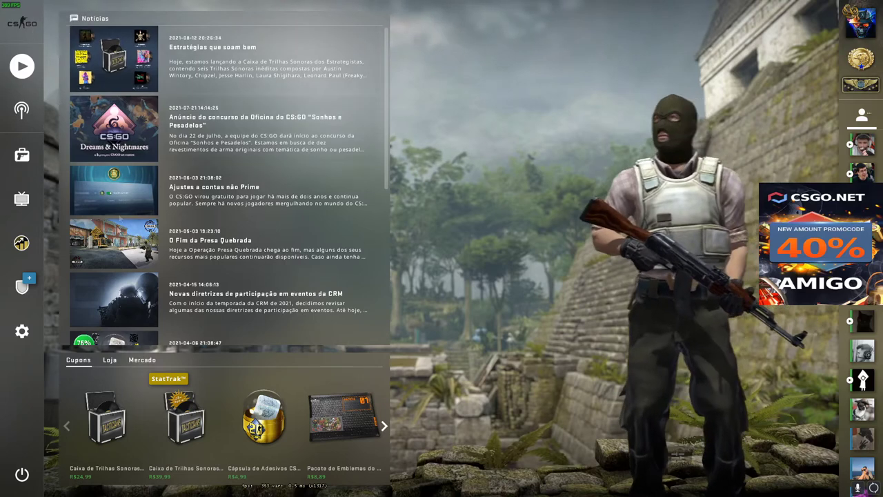
Open the game's video settings and set the display mode (Modo de exibição) to Tela cheia
left_click(21, 334)
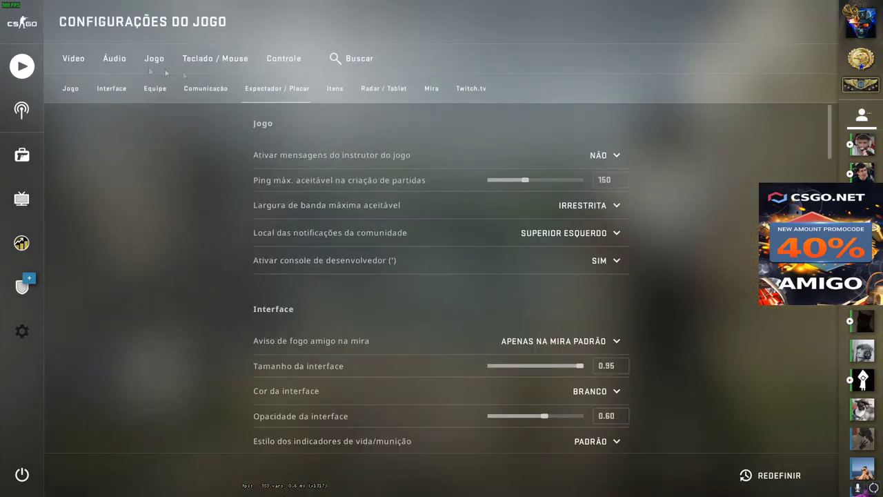
left_click(74, 58)
scroll(580, 235, "down", 3)
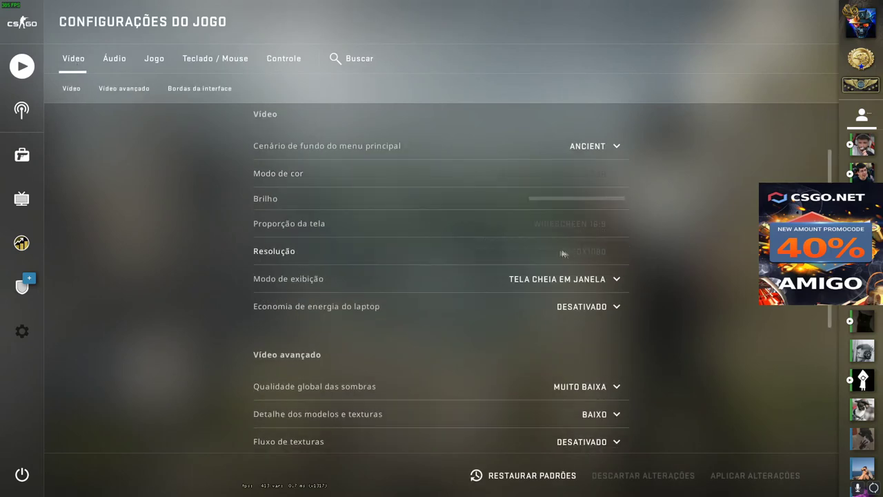
left_click(600, 200)
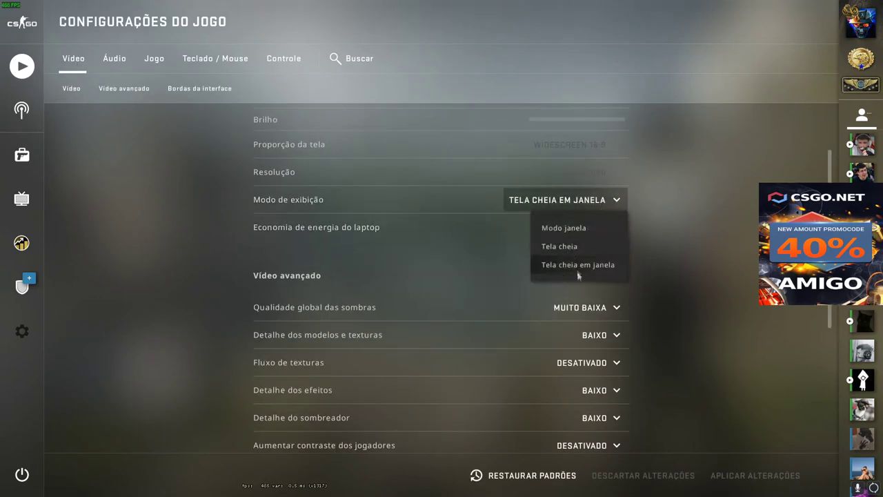
left_click(604, 202)
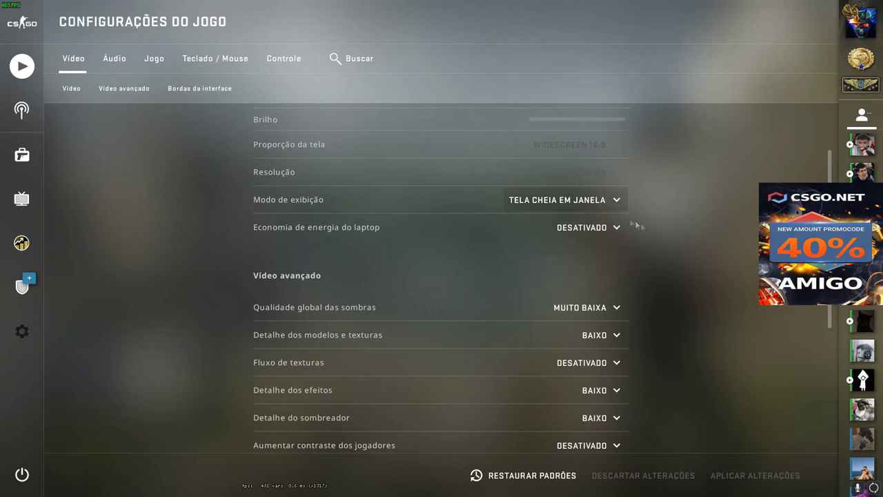
left_click(576, 247)
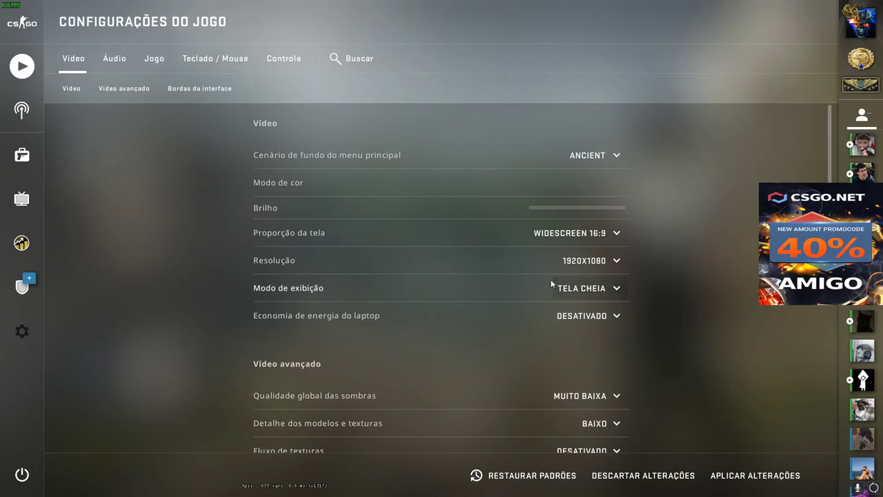
Switch the aspect ratio to Widescreen 16:10 and check the resolutions offered for it
left_click(613, 233)
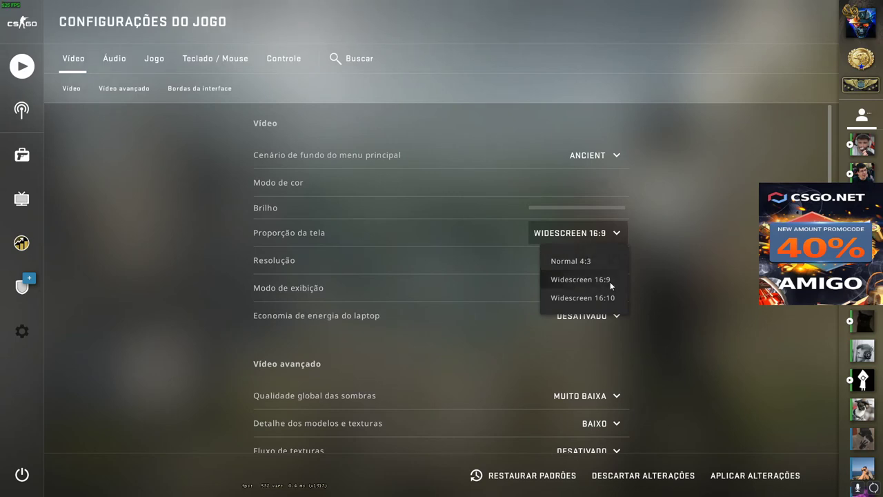
left_click(600, 301)
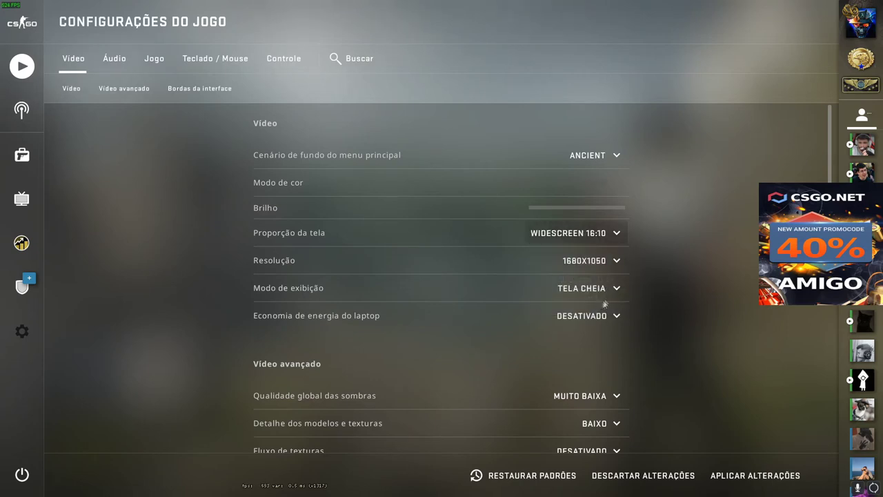
left_click(602, 233)
left_click(603, 232)
left_click(601, 260)
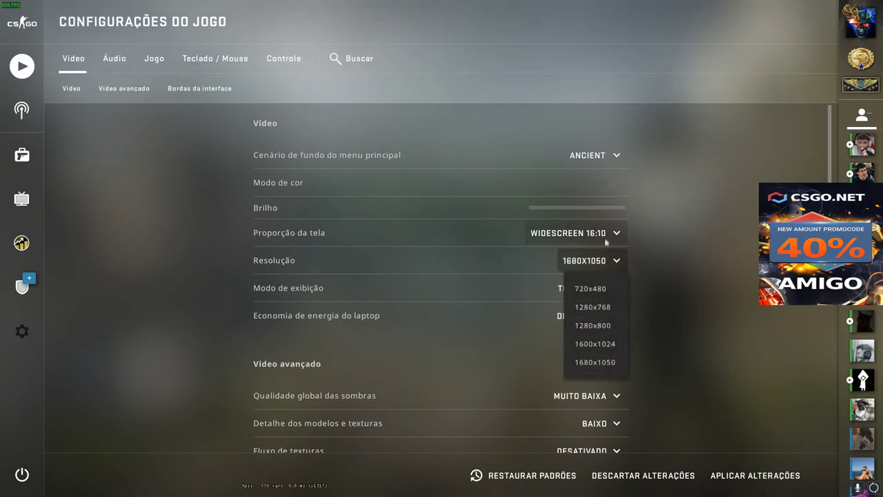
left_click(607, 240)
Switch the aspect ratio (Proporção da tela) to Widescreen 16:9 and check the resolutions offered for it
left_click(607, 234)
left_click(602, 278)
left_click(608, 236)
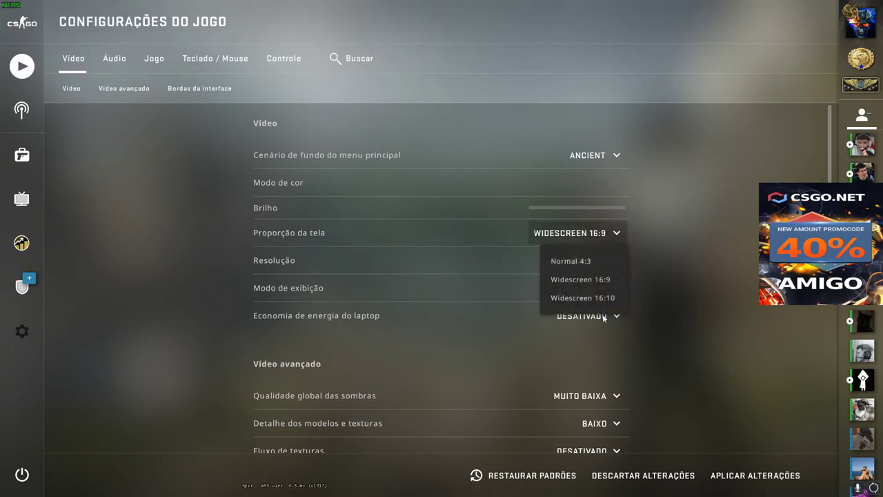
left_click(606, 279)
left_click(617, 258)
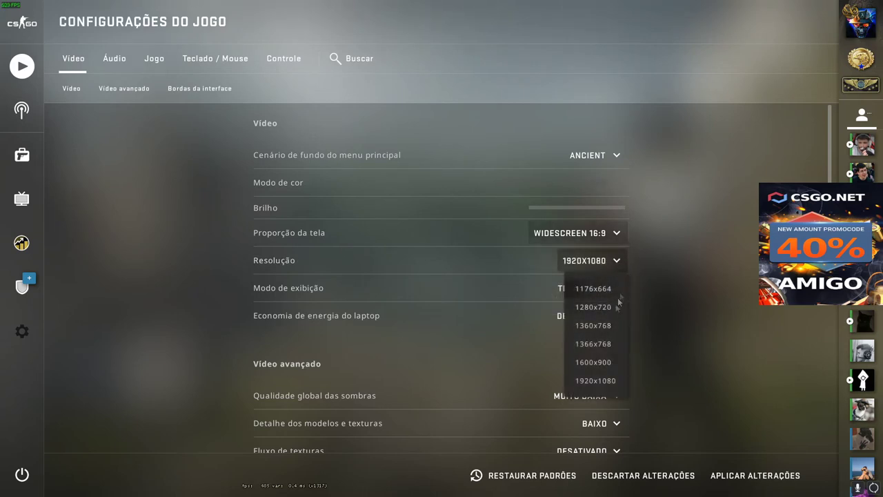
Switch the aspect ratio to Normal 4:3 and check the resolutions offered for it
left_click(614, 234)
left_click(611, 234)
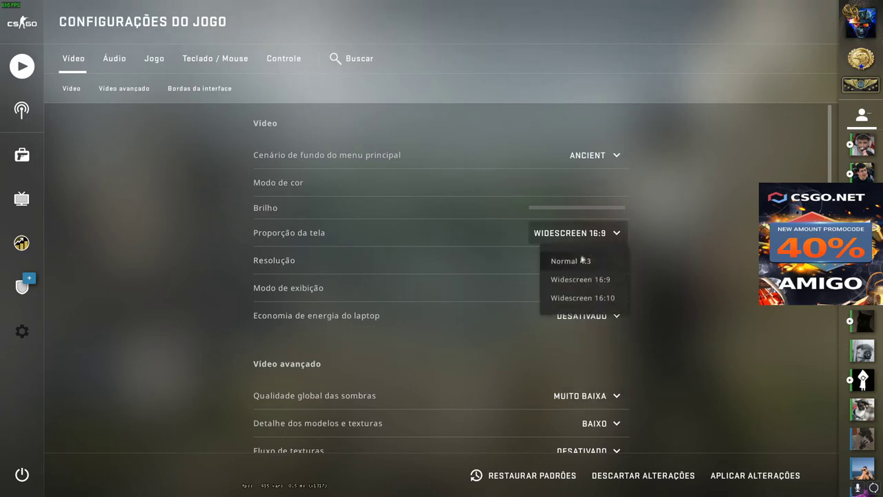
left_click(584, 260)
left_click(616, 233)
left_click(573, 261)
left_click(594, 261)
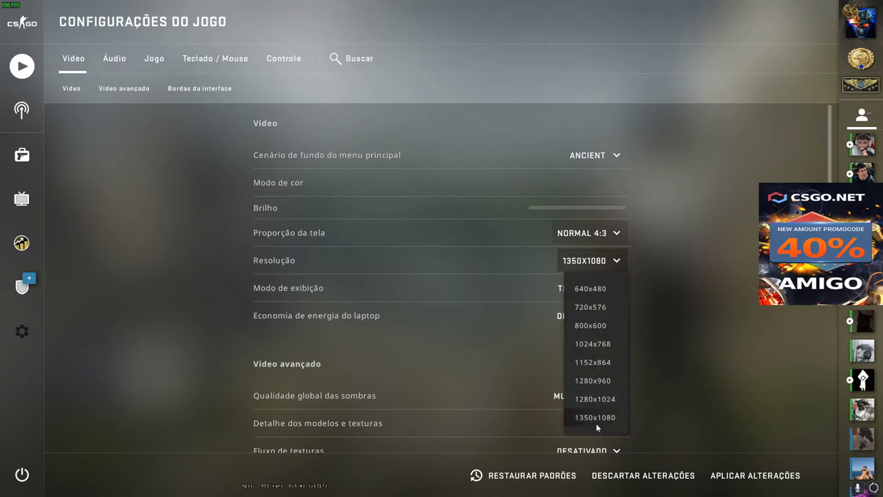
Switch to the NVIDIA Control Panel, examine the DELL AW2518HF's custom resolutions, and cancel the customization dialog
key("super")
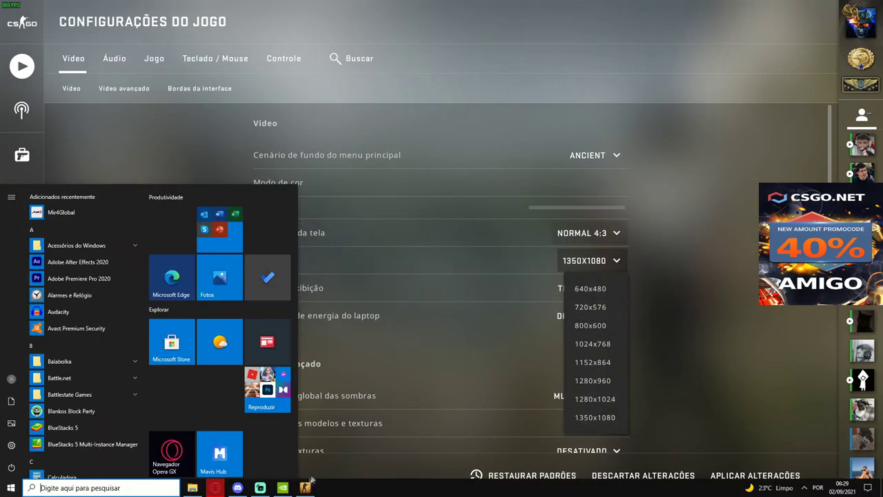
left_click(283, 488)
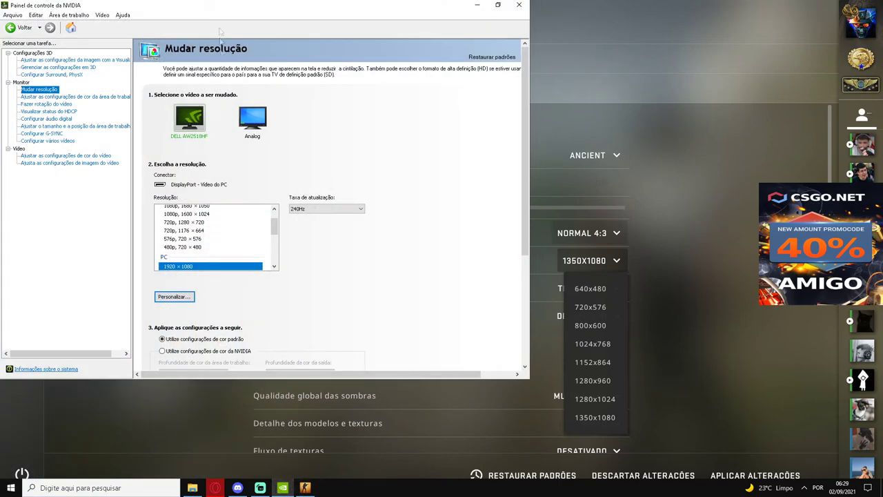
left_click(651, 430)
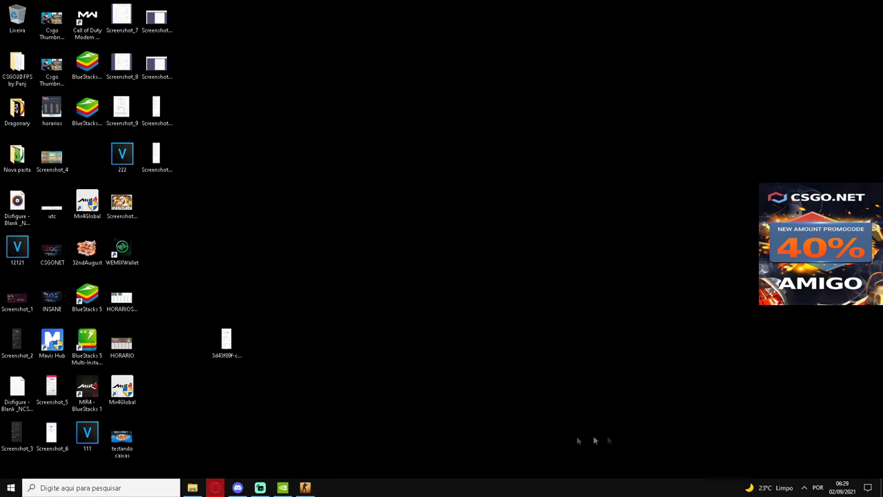
left_click(282, 488)
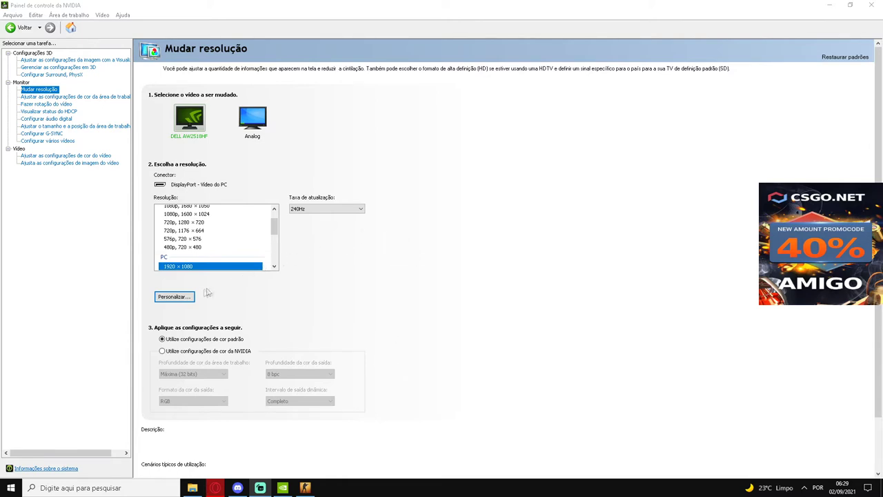
left_click(181, 296)
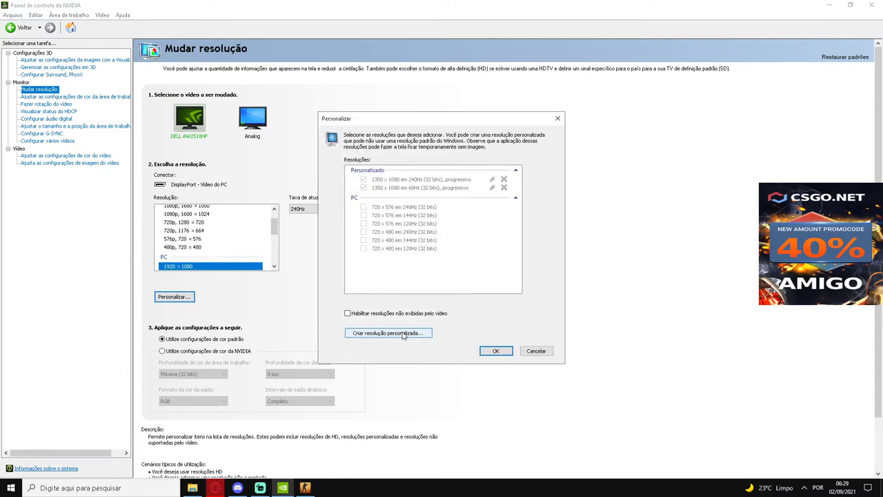
left_click(537, 350)
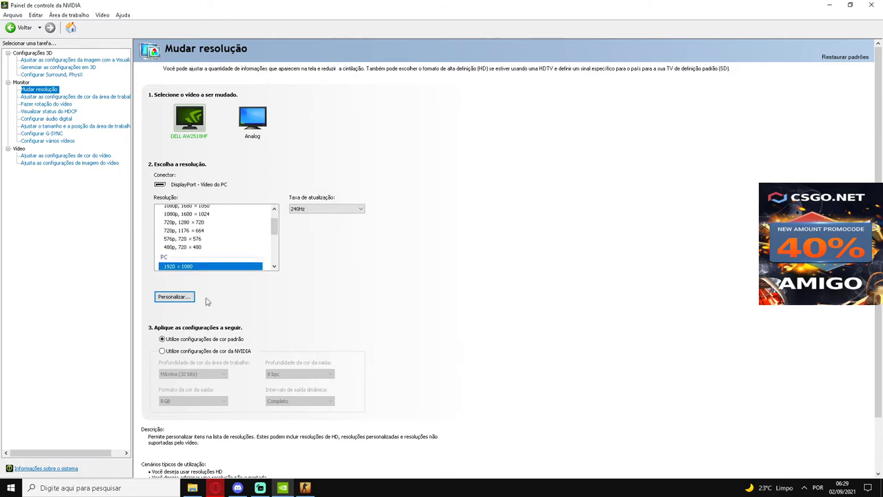
left_click(186, 301)
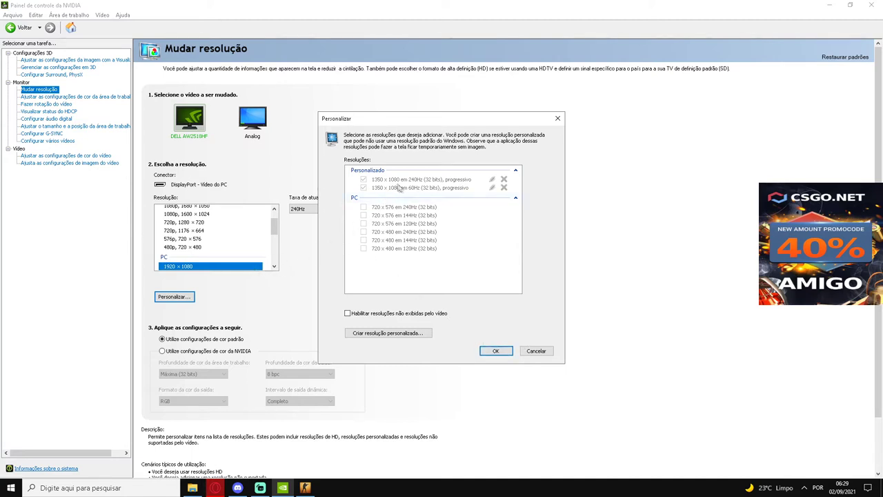
left_click(536, 351)
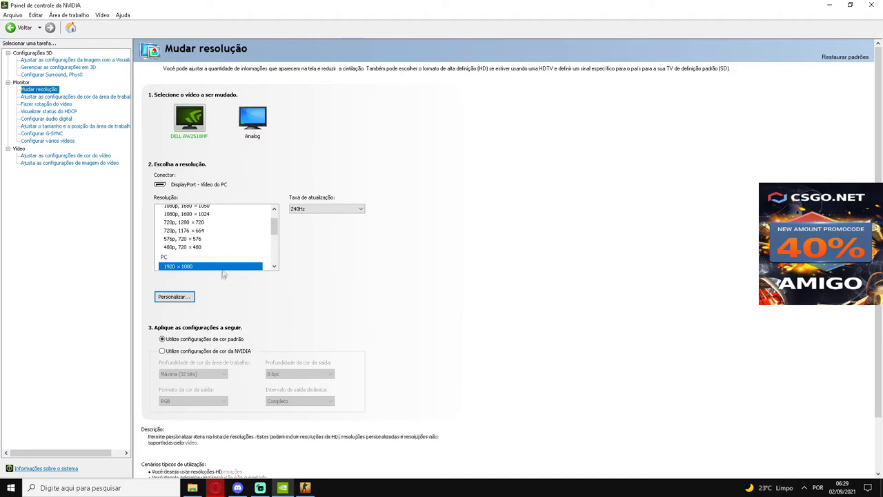
Start a new custom resolution with 1777 horizontal pixels and 777 vertical lines, keeping 240 Hz and progressive scan
left_click(196, 296)
left_click(397, 336)
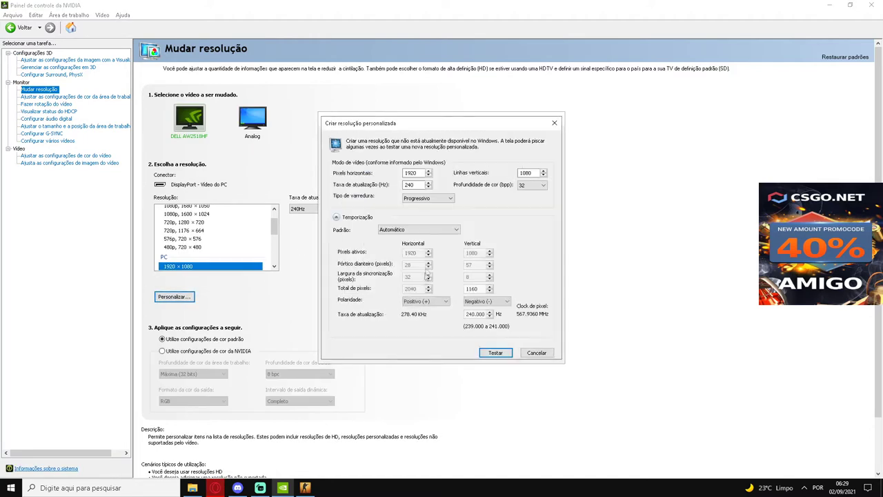
double_click(411, 172)
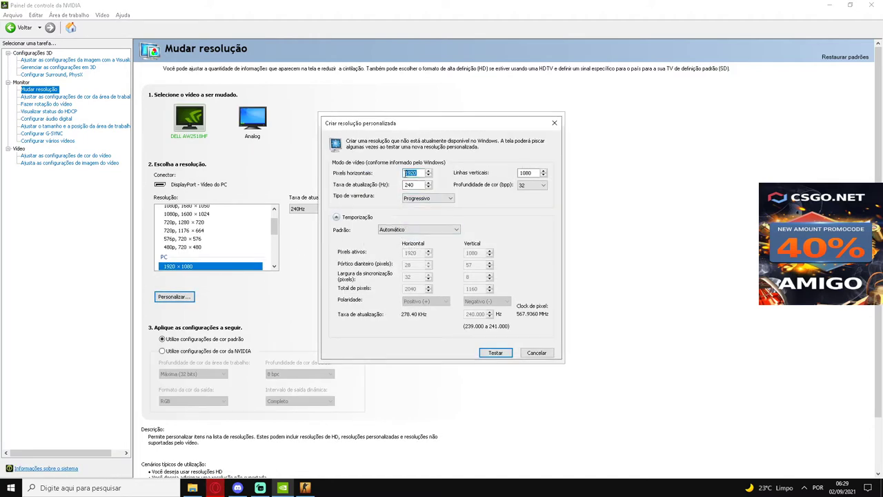
key("Tab")
key("shift+Tab")
type("1777")
double_click(528, 173)
type("777")
key("shift+Tab")
key("shift+Tab")
left_click(425, 199)
left_click(486, 208)
Test the 1777 x 777 resolution at 240 Hz and save it as a custom resolution
left_click(495, 353)
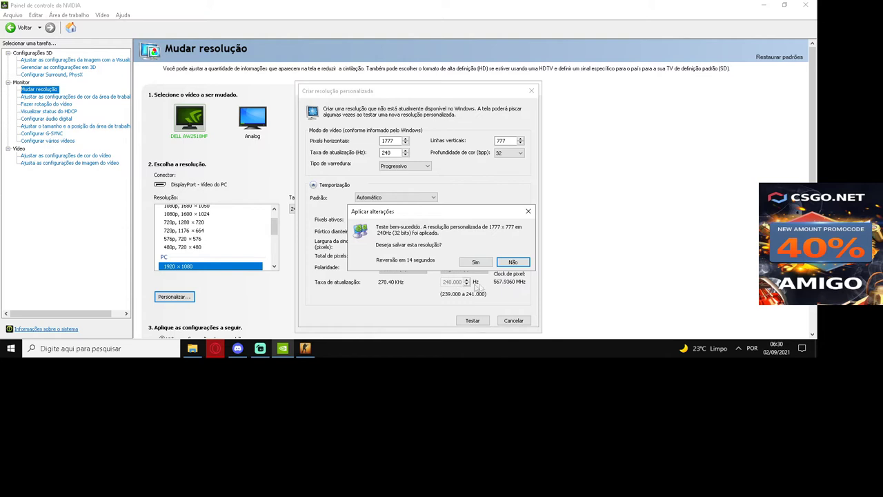
left_click_drag(456, 210, 439, 188)
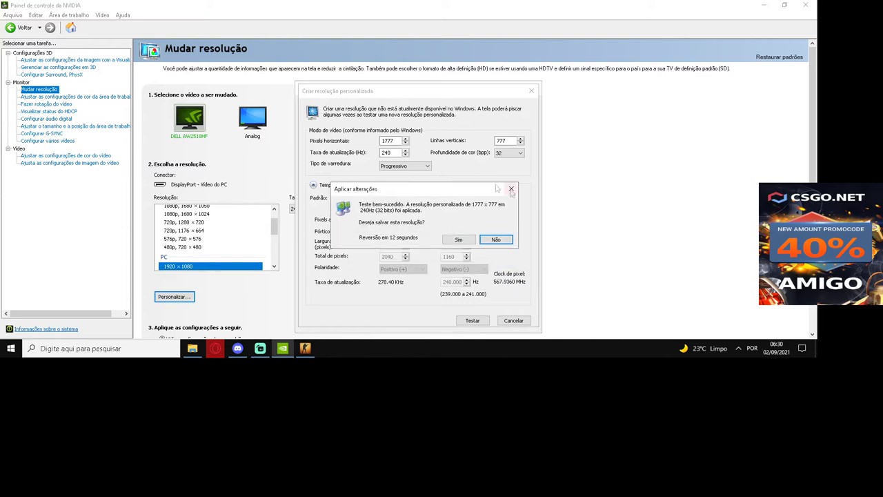
left_click(472, 240)
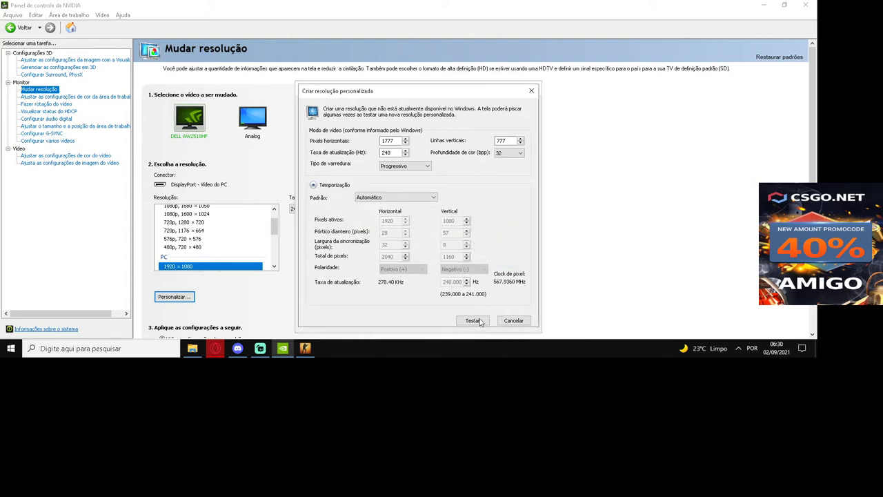
left_click(482, 322)
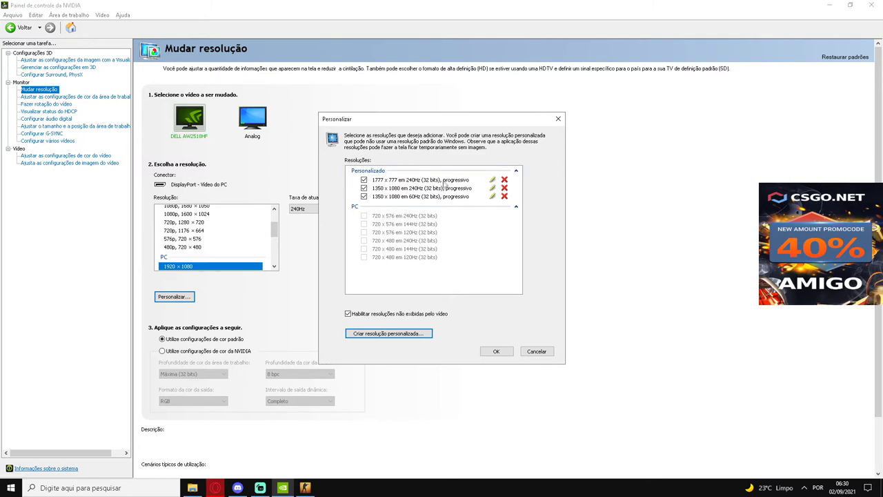
Start another custom resolution with 1777 horizontal pixels, 777 vertical lines and a 60 Hz refresh rate
left_click(410, 336)
left_click_drag(453, 127, 583, 159)
double_click(518, 181)
type("1")
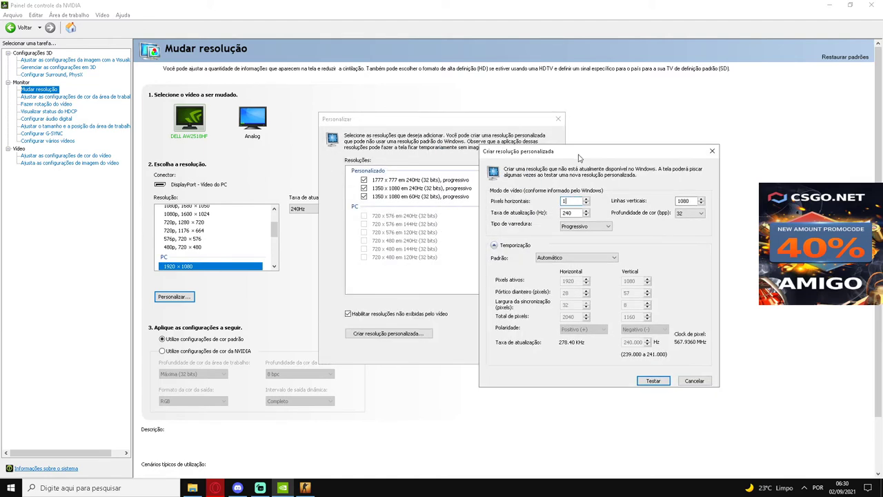
type("777")
key("Tab")
type("777")
left_click_drag(581, 213, 550, 212)
type("60")
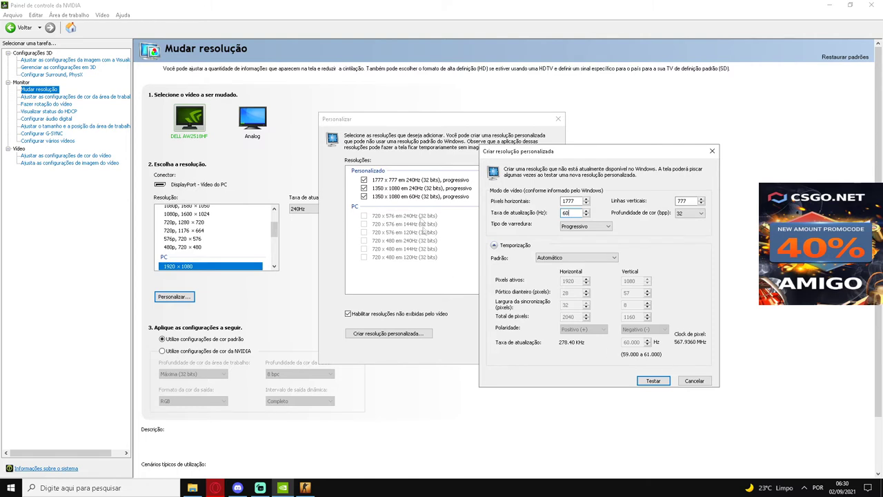
Test and save the 1777 x 777 resolution at 60 Hz, and accept the custom resolutions list
left_click(656, 383)
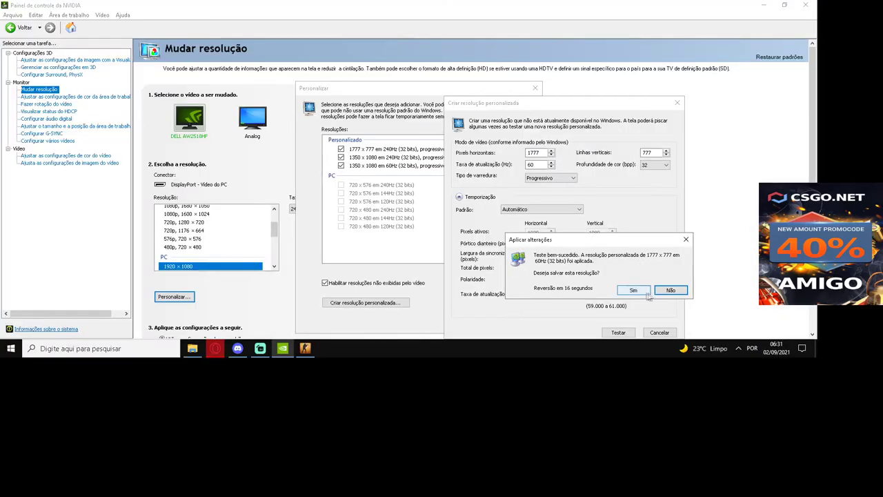
left_click(636, 291)
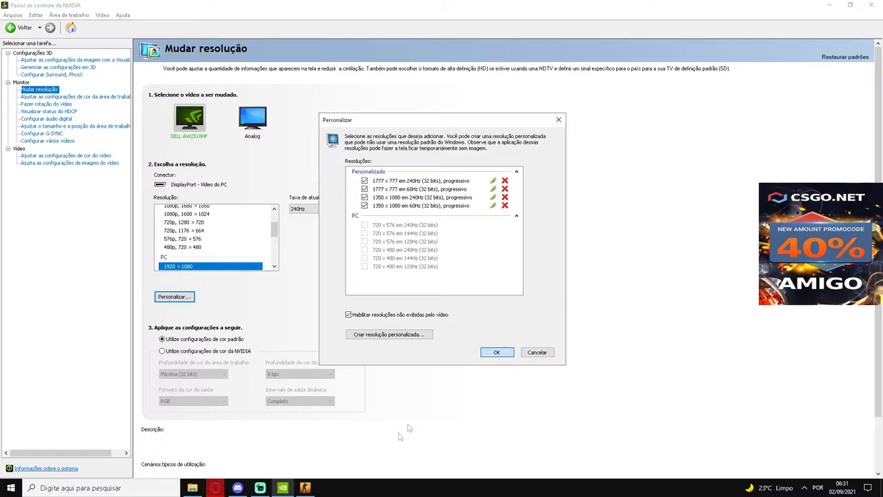
left_click(490, 350)
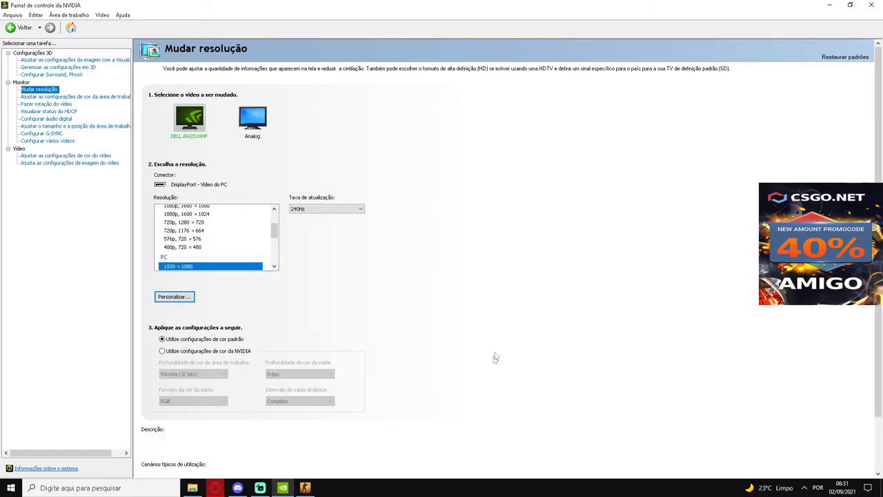
Return to Counter-Strike: Global Offensive and check the resolutions offered for the 4:3, 16:9 and 16:10 aspect ratios
left_click(299, 490)
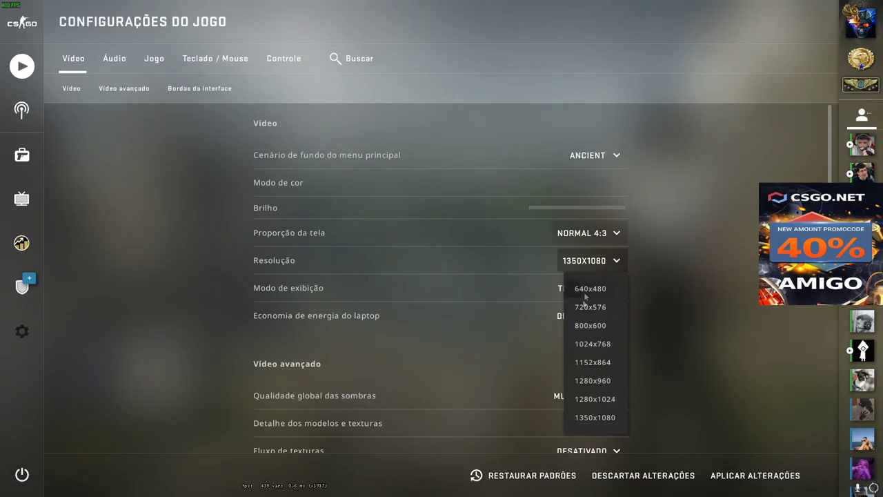
left_click(620, 267)
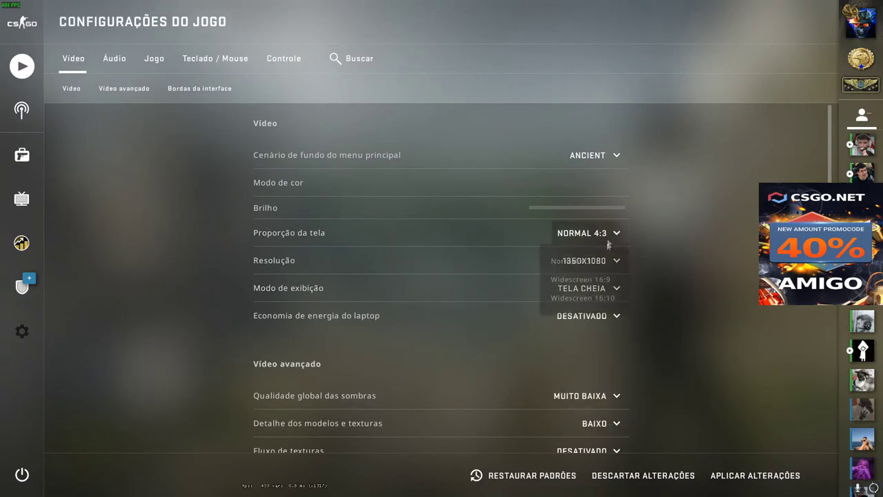
left_click(603, 268)
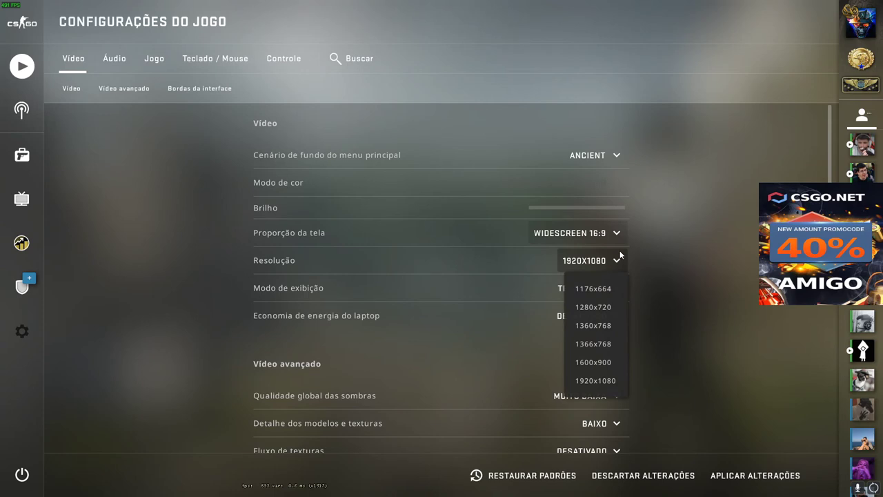
left_click(616, 236)
left_click(582, 298)
left_click(593, 261)
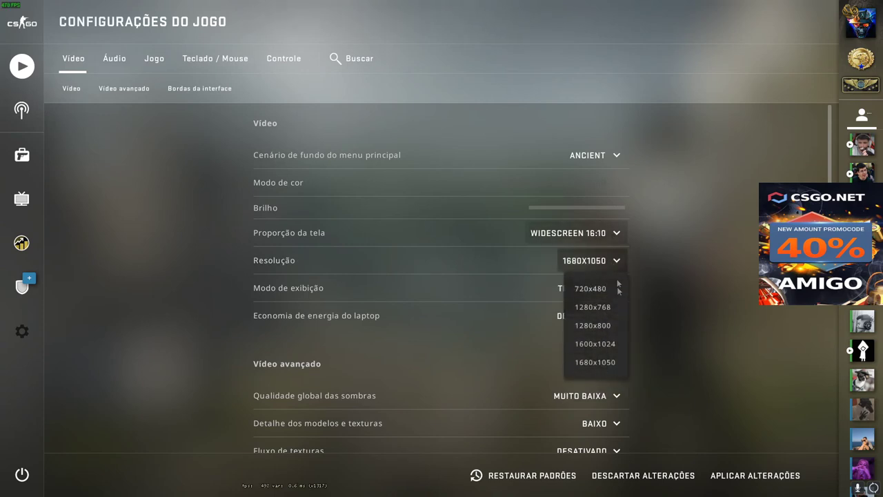
left_click(703, 270)
Switch to the NVIDIA Control Panel, close Counter-Strike: Global Offensive, and review and accept the enabled custom resolutions
key("alt+Tab")
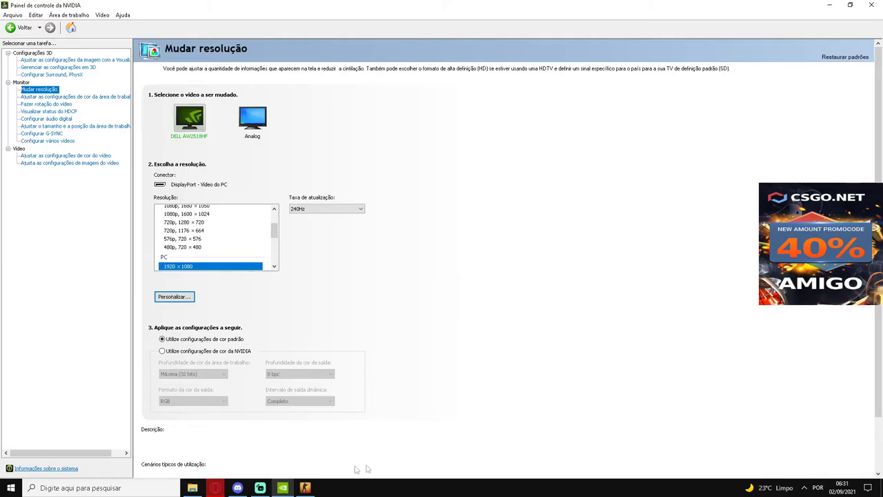
right_click(306, 488)
left_click(314, 471)
left_click(182, 298)
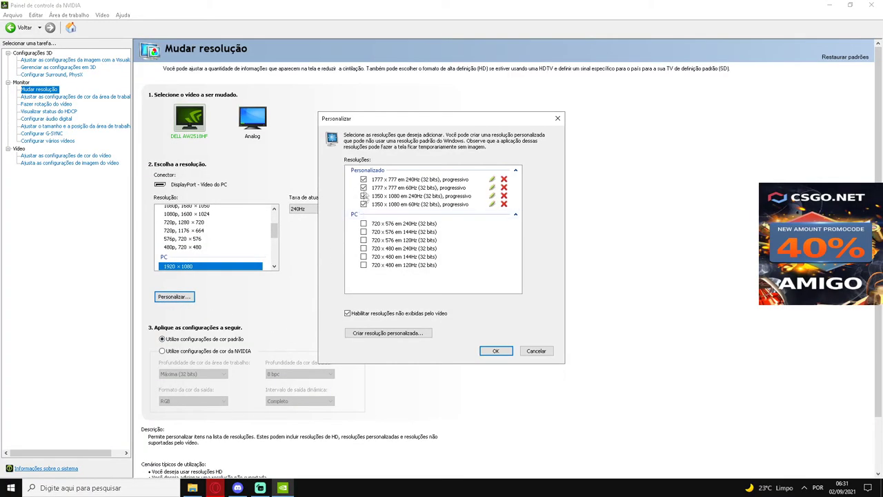
left_click(508, 353)
Search Windows for Steam, open it, and launch Counter-Strike: Global Offensive from the library
left_click(138, 492)
type("count")
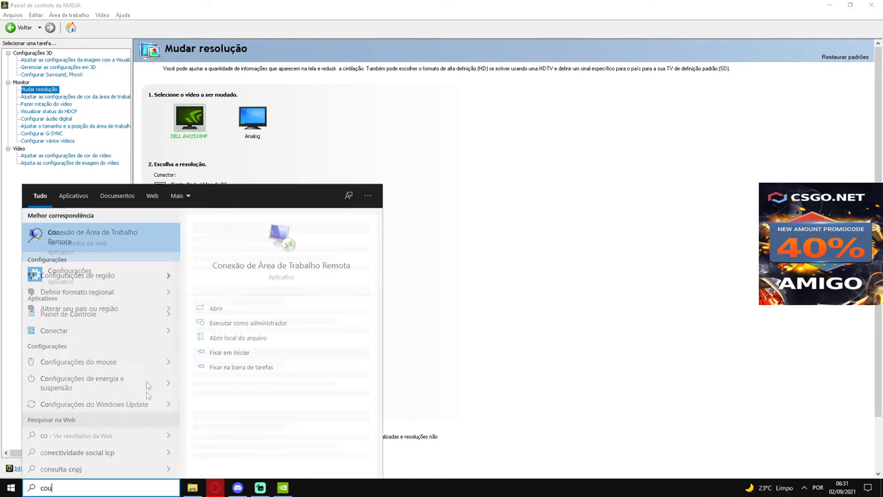
type("er")
key("ctrl+a")
type("steam")
left_click(140, 237)
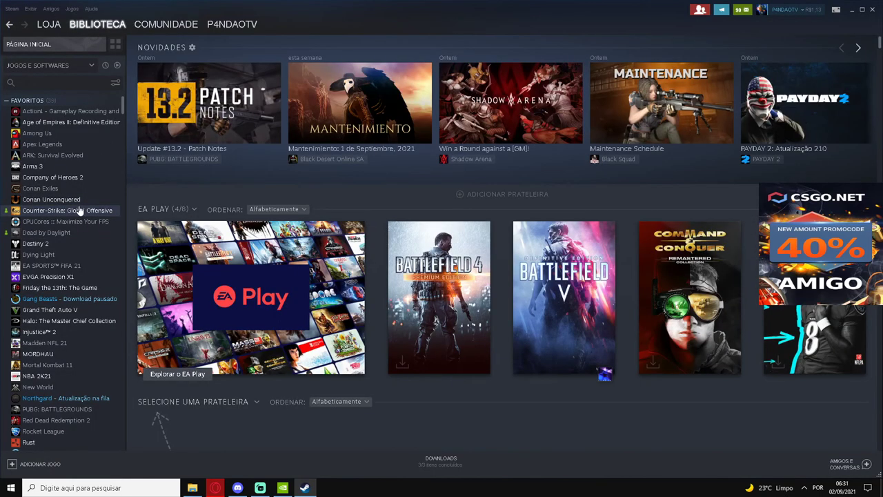
left_click(79, 210)
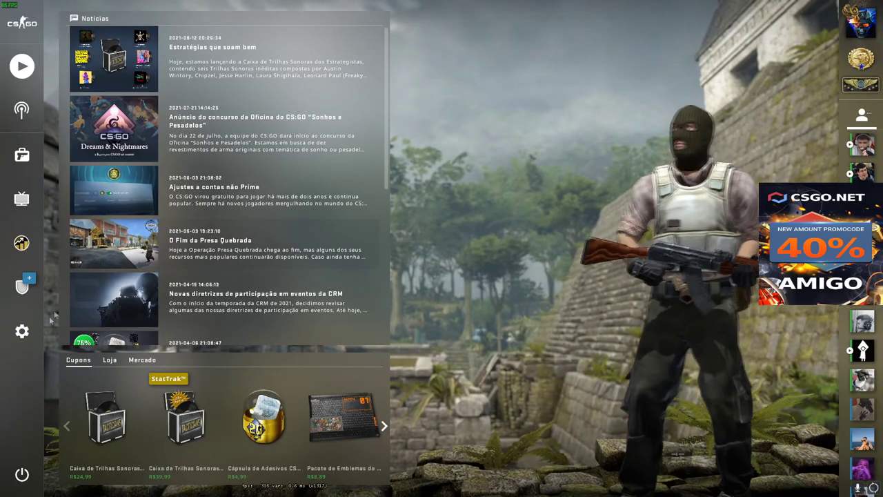
Open the game's video settings and change the display mode (Modo de exibição) to Tela cheia
left_click(22, 330)
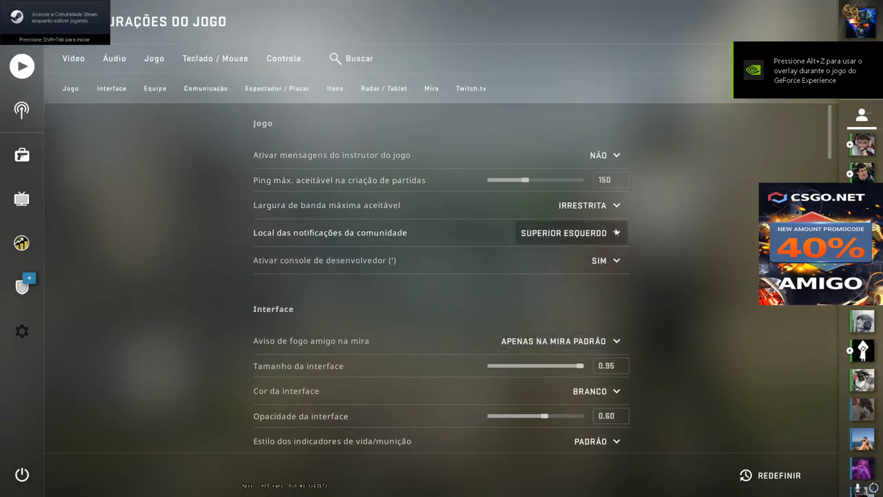
scroll(616, 232, "down", 4)
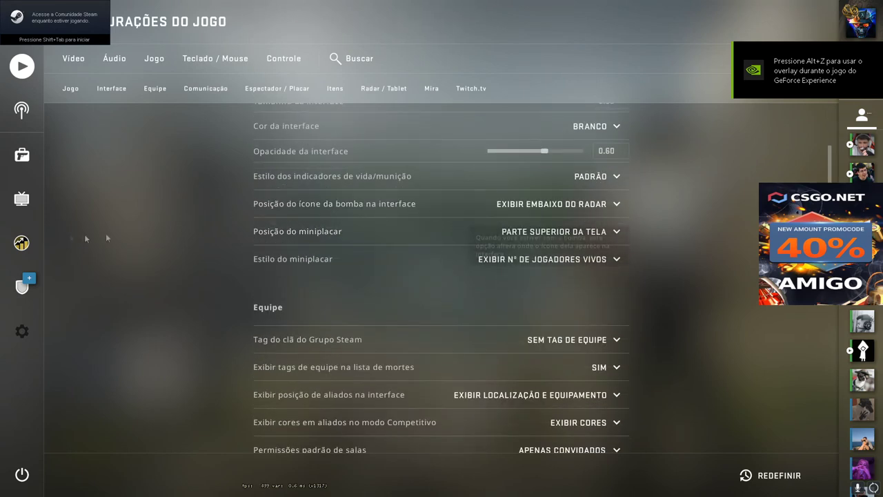
left_click(73, 61)
left_click(598, 292)
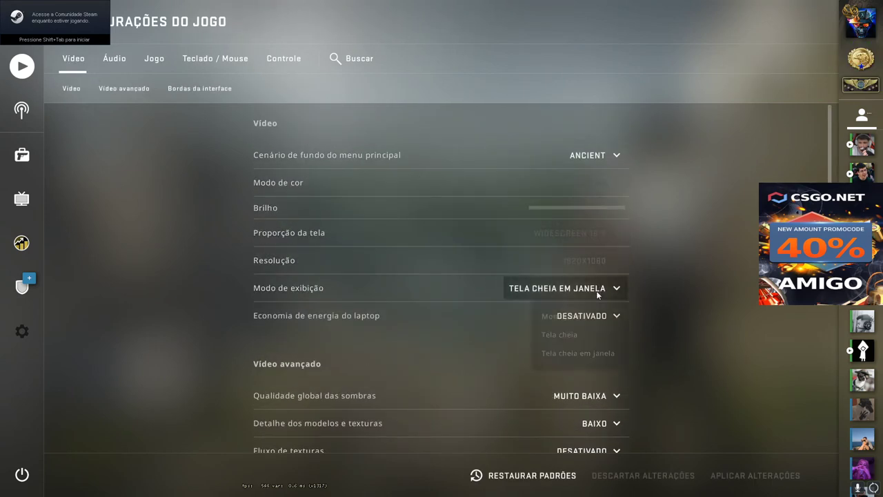
left_click(580, 336)
Set the game resolution to 1777x777 and apply the video changes
left_click(608, 260)
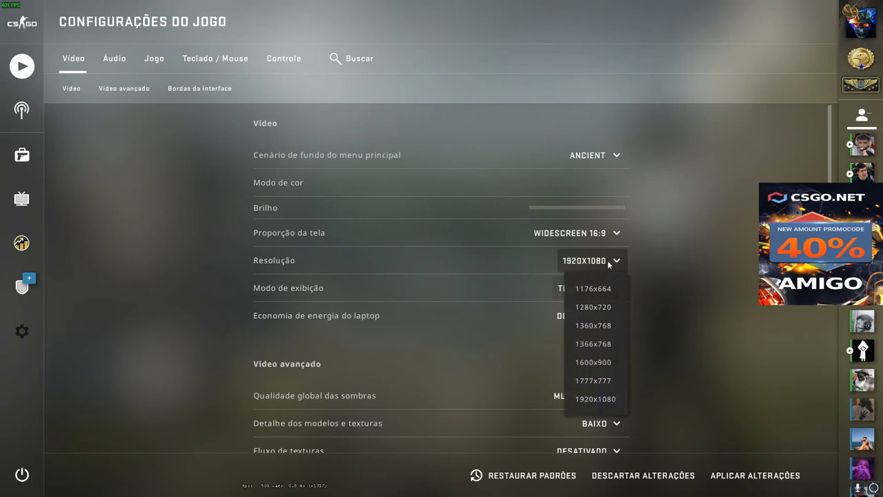
left_click(604, 382)
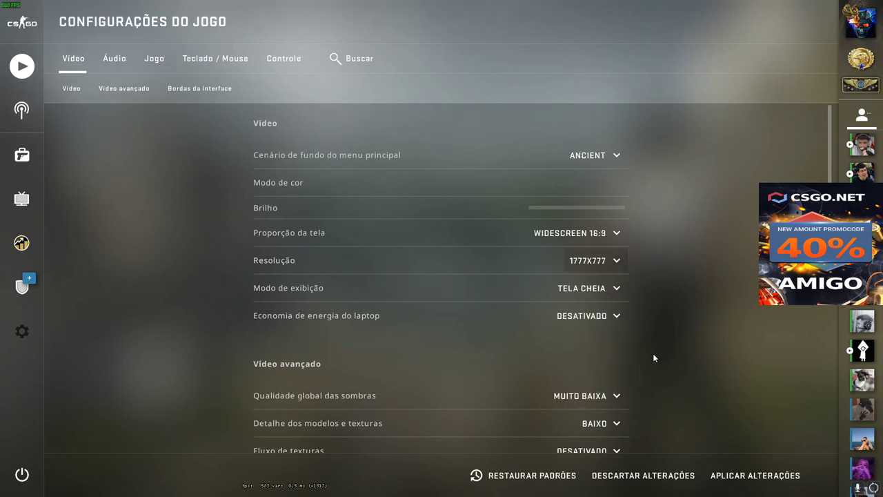
left_click(756, 475)
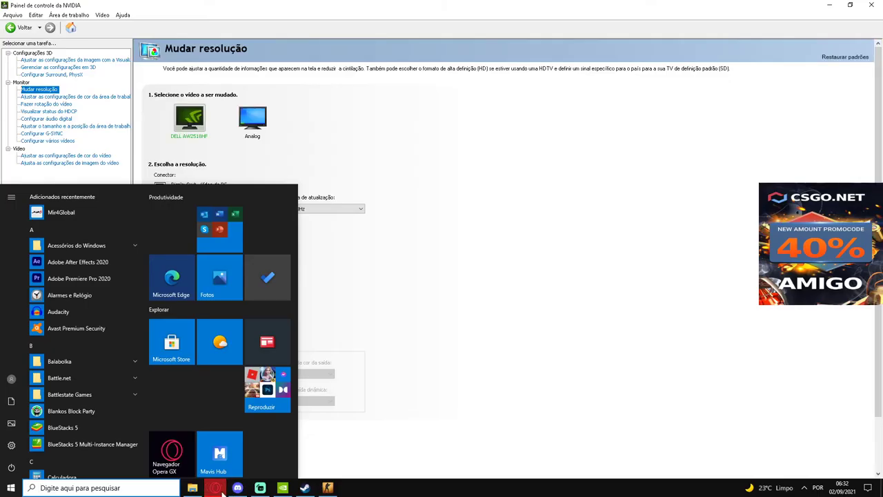
Switch to the Opera GX browser with the YouTube channel's videos page
left_click(216, 488)
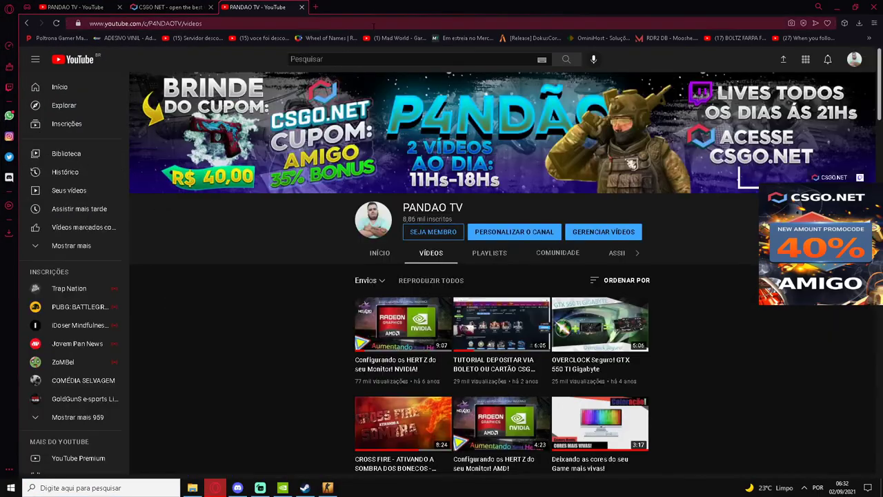